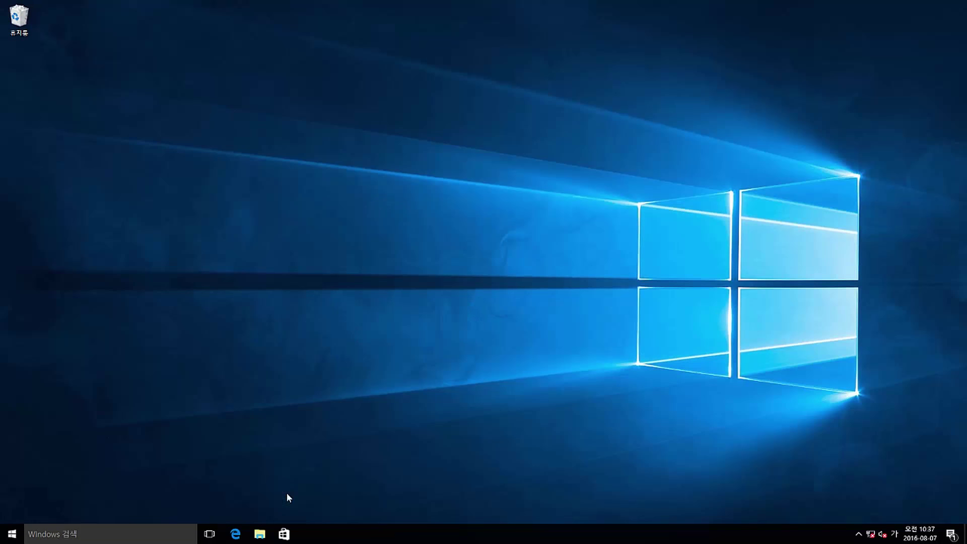
Check drive C: in File Explorer for the Windows.old folder and close the window.
{"action": "left_click", "coordinate": [258, 533]}
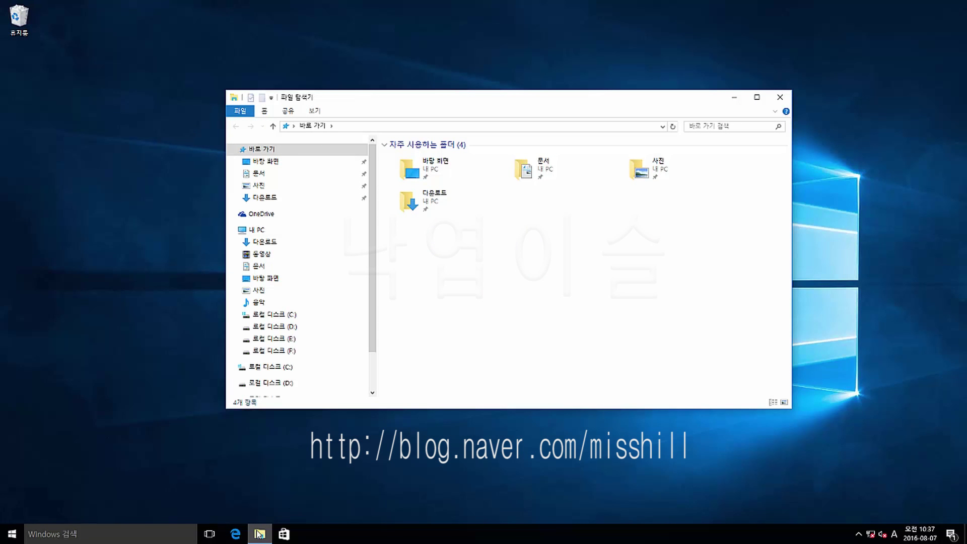
{"action": "left_click", "coordinate": [277, 316]}
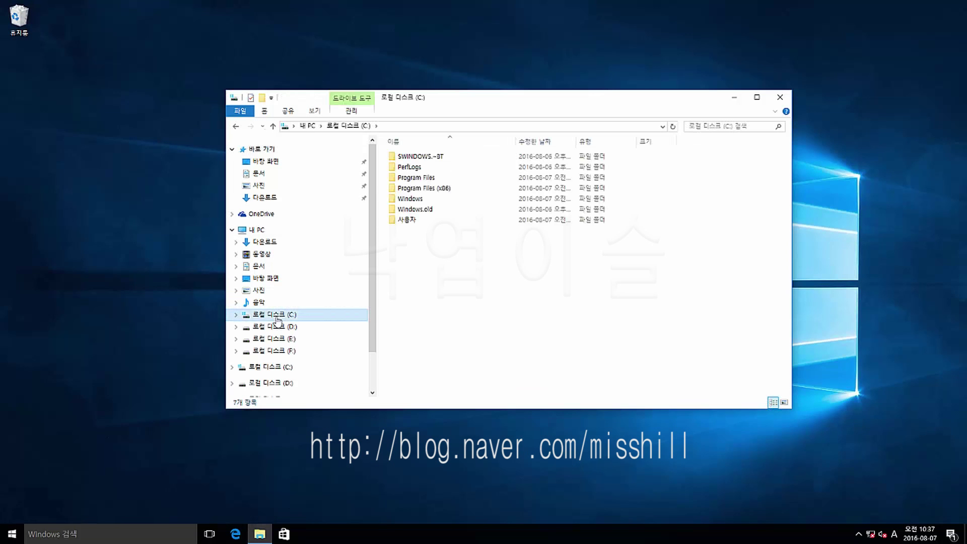
{"action": "left_click", "coordinate": [422, 212]}
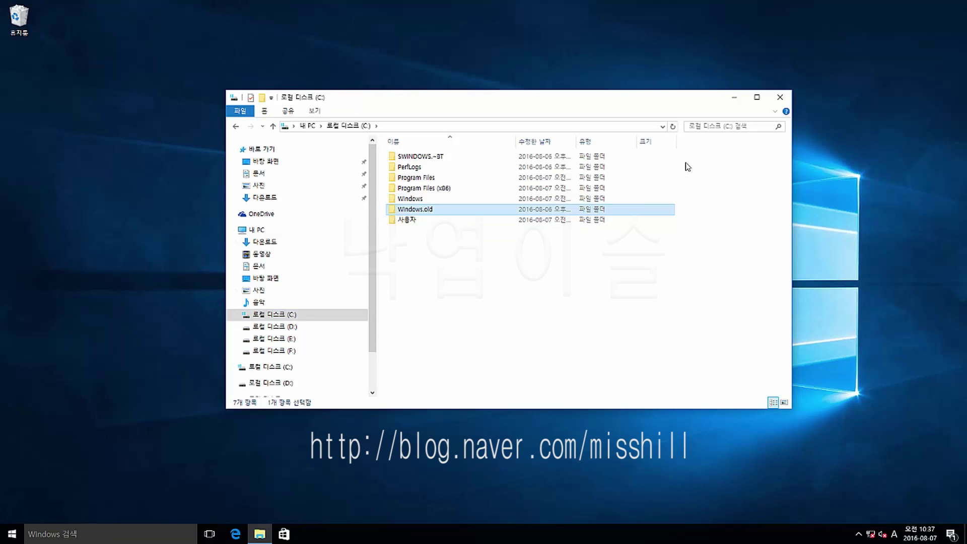
{"action": "left_click", "coordinate": [779, 98]}
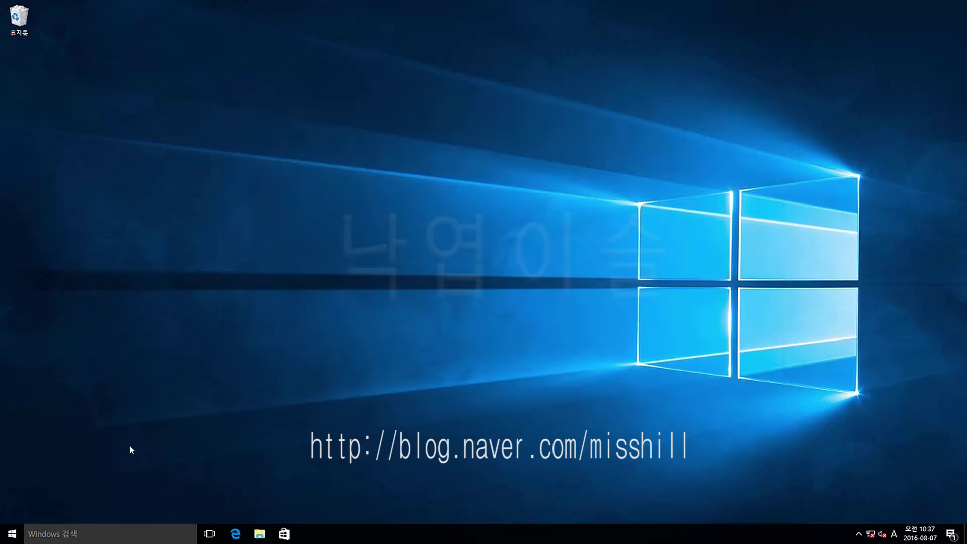
Open Control Panel, switch its view to large icons (큰 아이콘) and open Administrative Tools (관리 도구).
{"action": "right_click", "coordinate": [11, 535]}
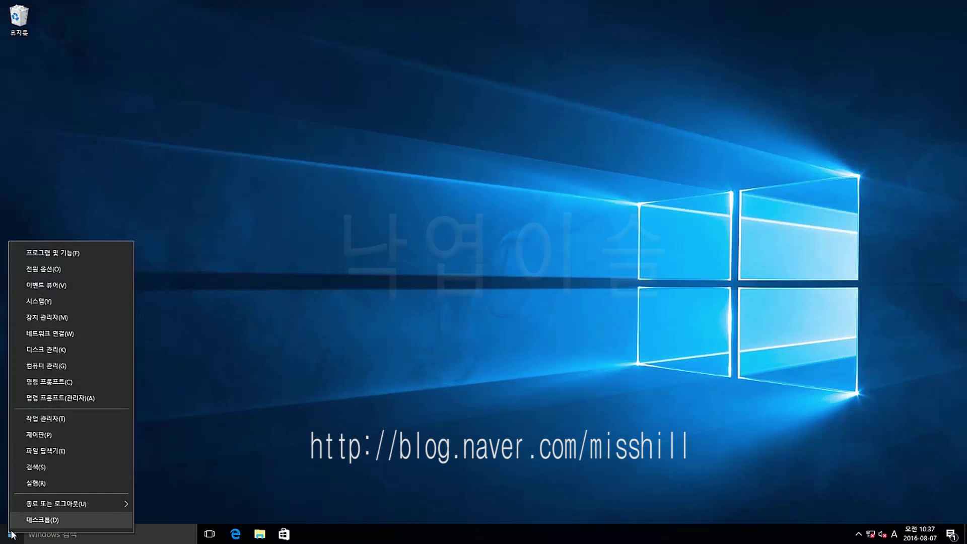
{"action": "left_click", "coordinate": [40, 436]}
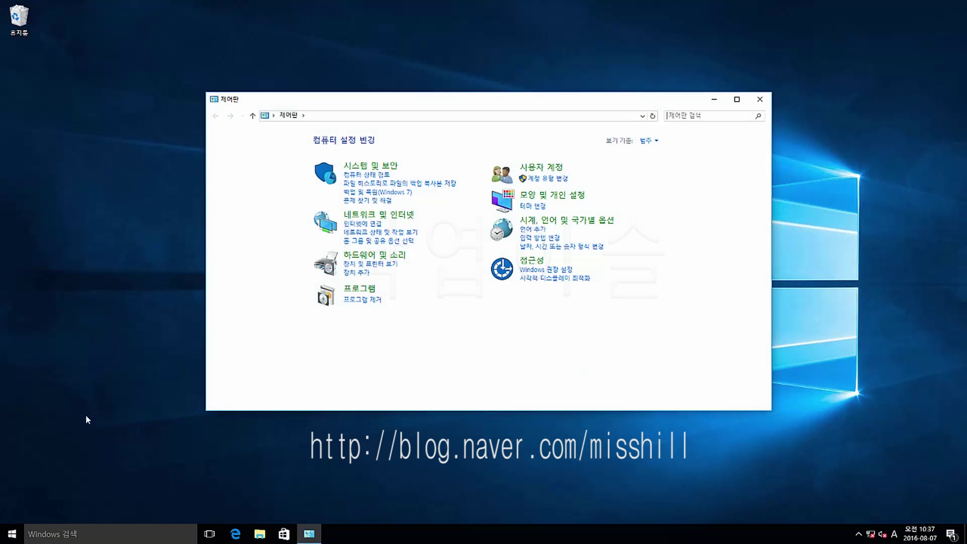
{"action": "left_click", "coordinate": [657, 141]}
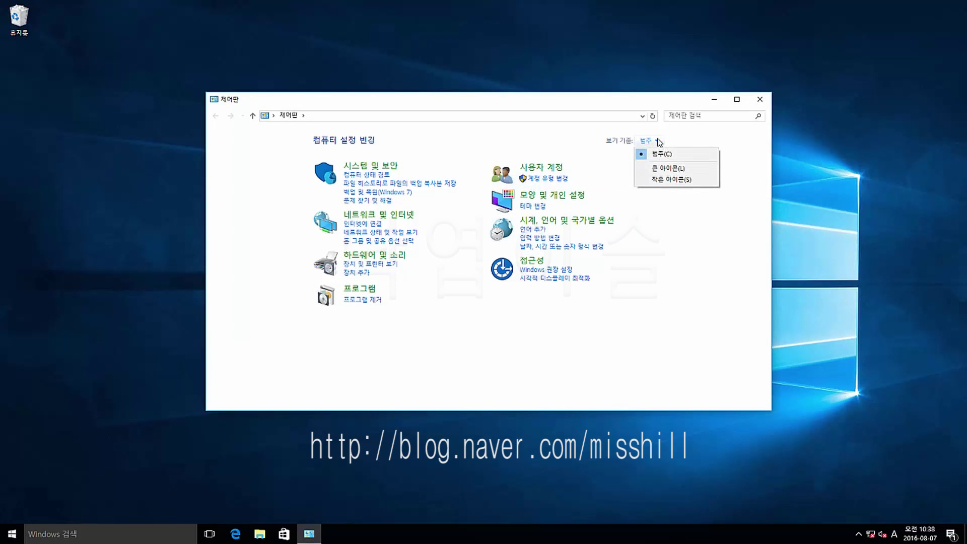
{"action": "left_click", "coordinate": [664, 170]}
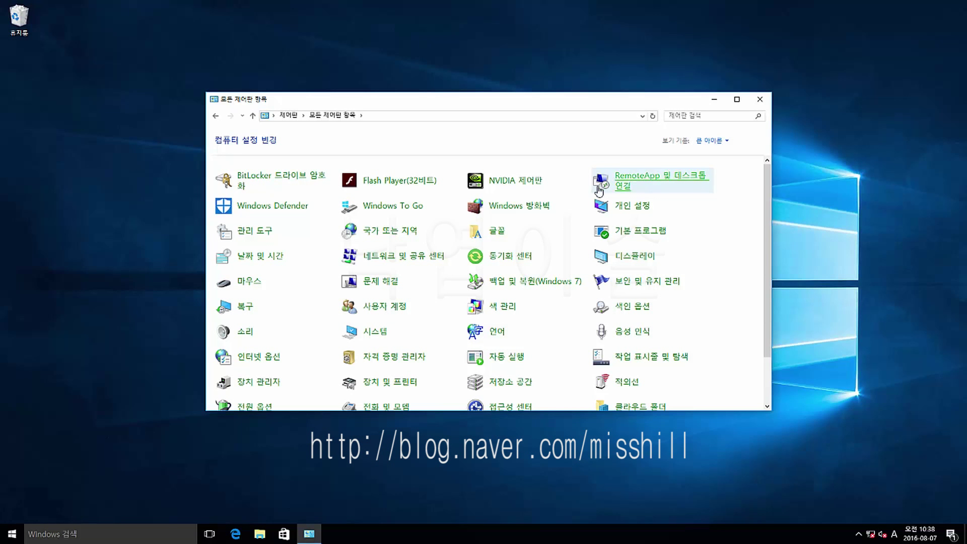
{"action": "left_click", "coordinate": [263, 235]}
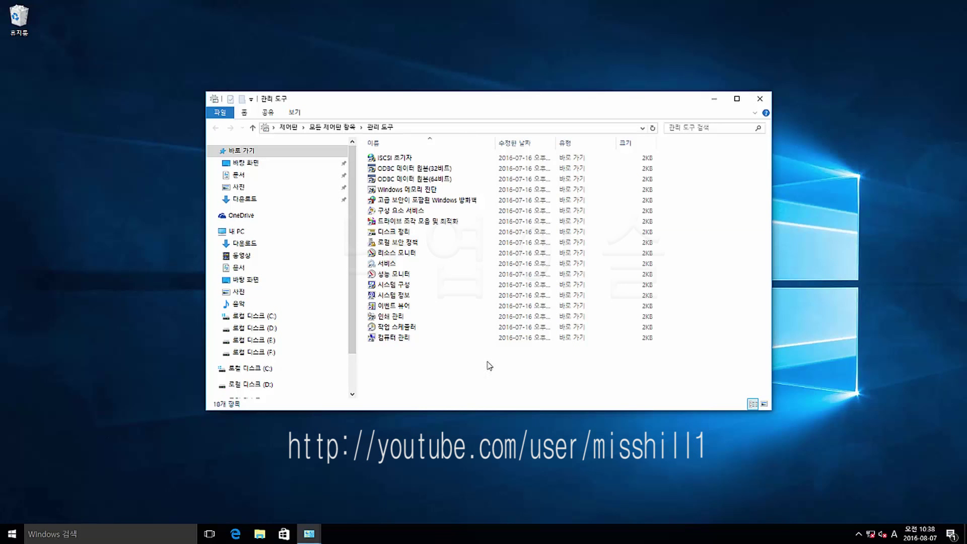
Start Disk Cleanup (디스크 정리) for drive C: and look through the list of files to delete.
{"action": "left_click", "coordinate": [396, 234]}
{"action": "double_click", "coordinate": [396, 234]}
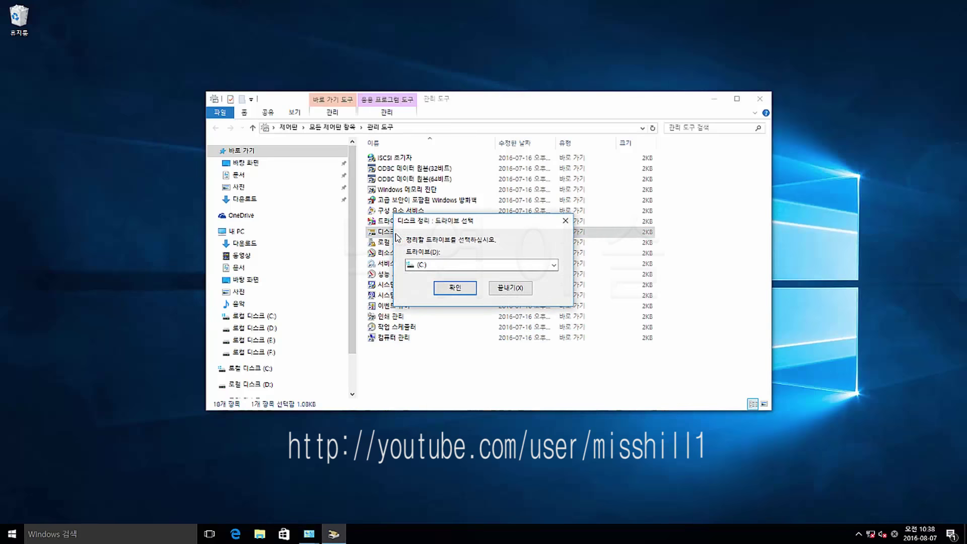
{"action": "left_click", "coordinate": [453, 288]}
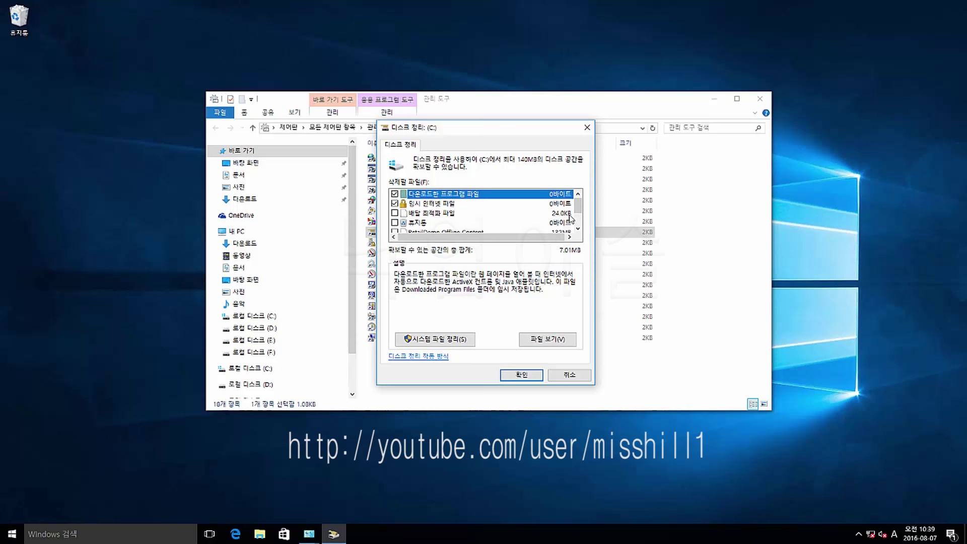
{"action": "scroll", "coordinate": [579, 198], "scroll_direction": "down", "scroll_amount": 1}
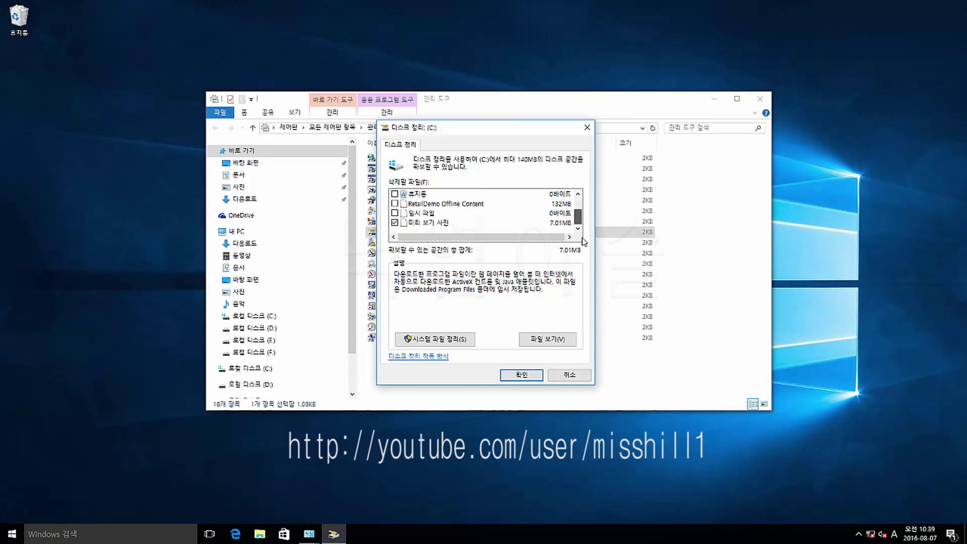
{"action": "scroll", "coordinate": [583, 195], "scroll_direction": "up", "scroll_amount": 1}
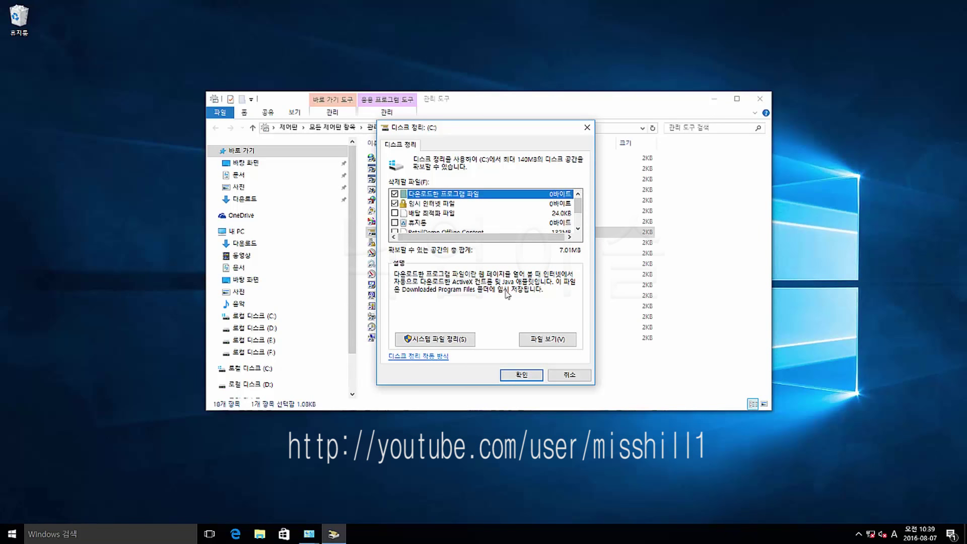
Rescan drive C: with the system file cleanup option and look through the extended list of files to delete.
{"action": "left_click", "coordinate": [451, 342]}
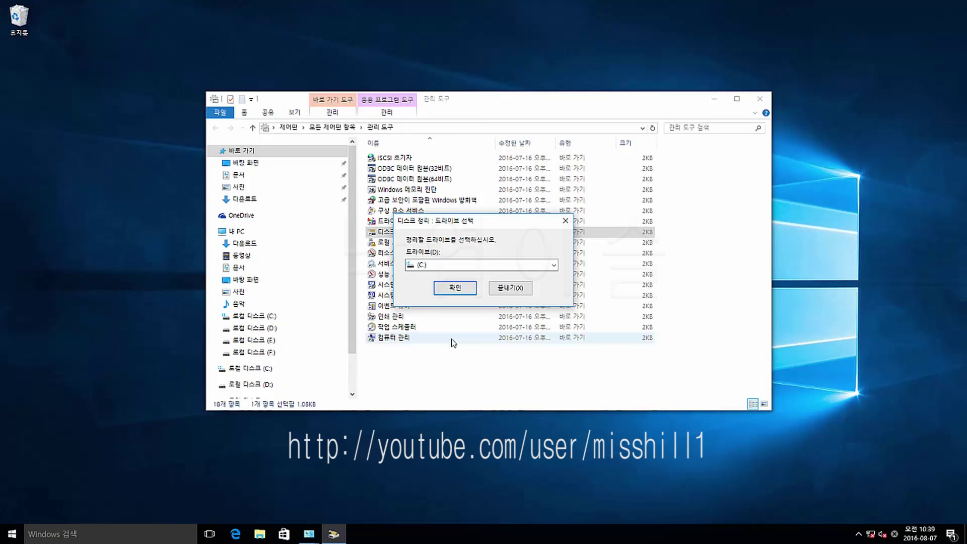
{"action": "left_click", "coordinate": [465, 291]}
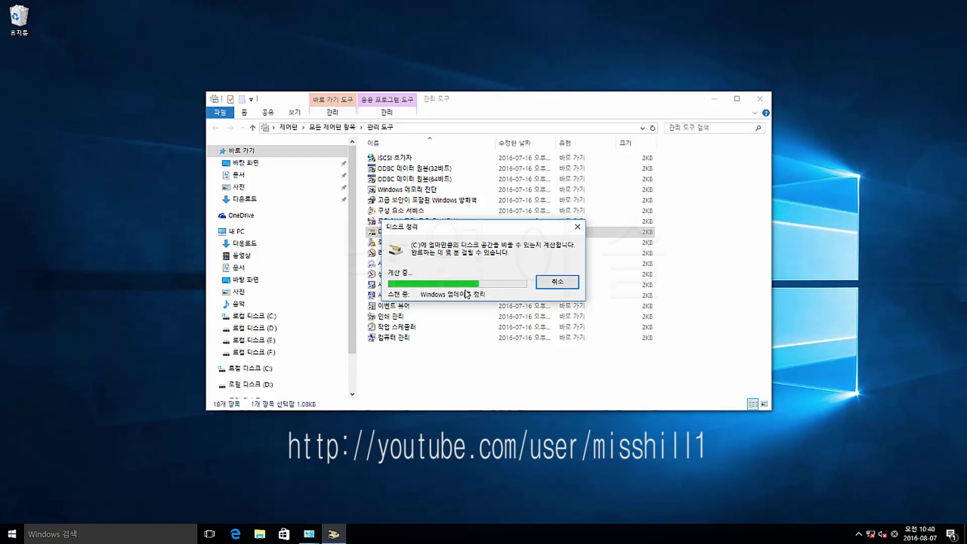
{"action": "left_click_drag", "start_coordinate": [619, 187], "coordinate": [621, 211]}
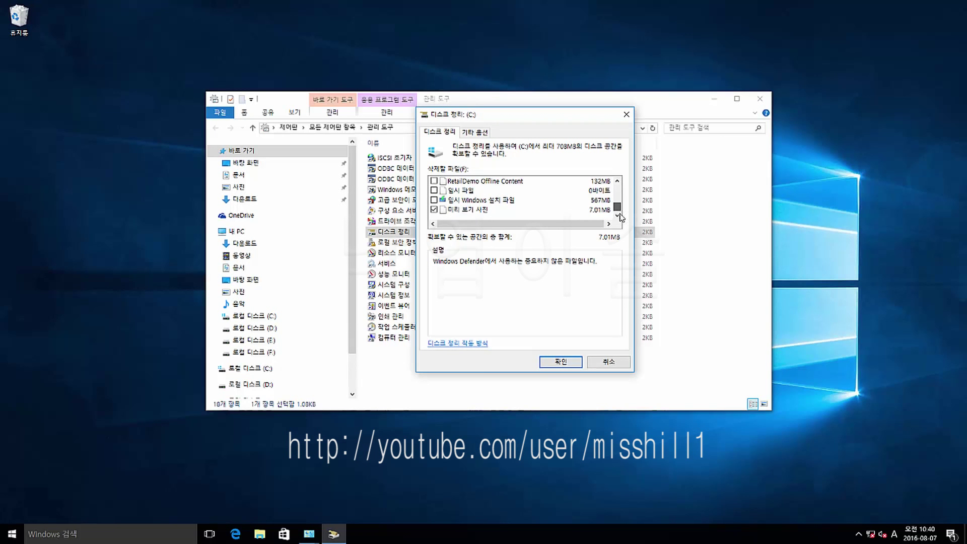
{"action": "left_click_drag", "start_coordinate": [617, 206], "coordinate": [616, 188]}
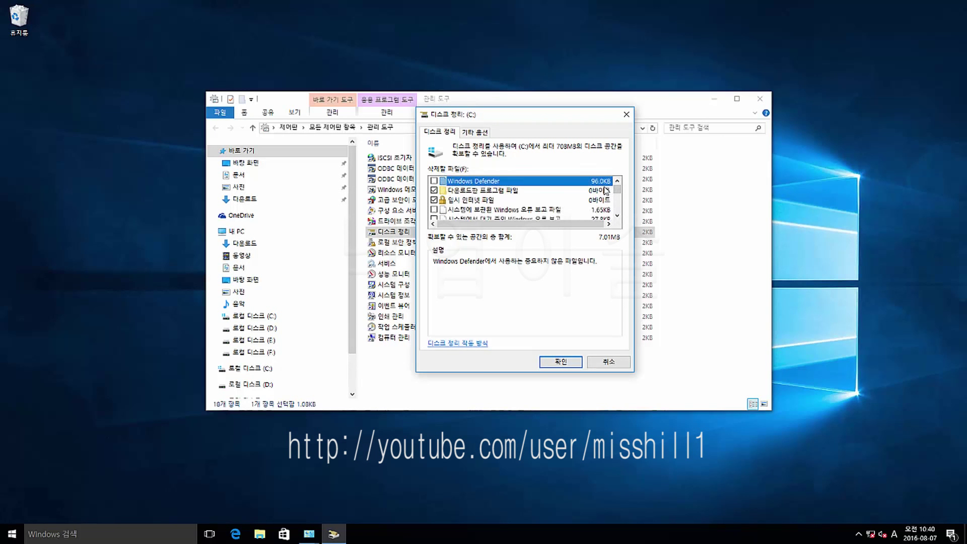
Include the Windows error report files, delivery optimization files and previous Windows installation (이전 Windows 설치) in the cleanup and permanently delete the selected files.
{"action": "left_click", "coordinate": [502, 209]}
{"action": "scroll", "coordinate": [501, 206], "scroll_direction": "down", "scroll_amount": 2}
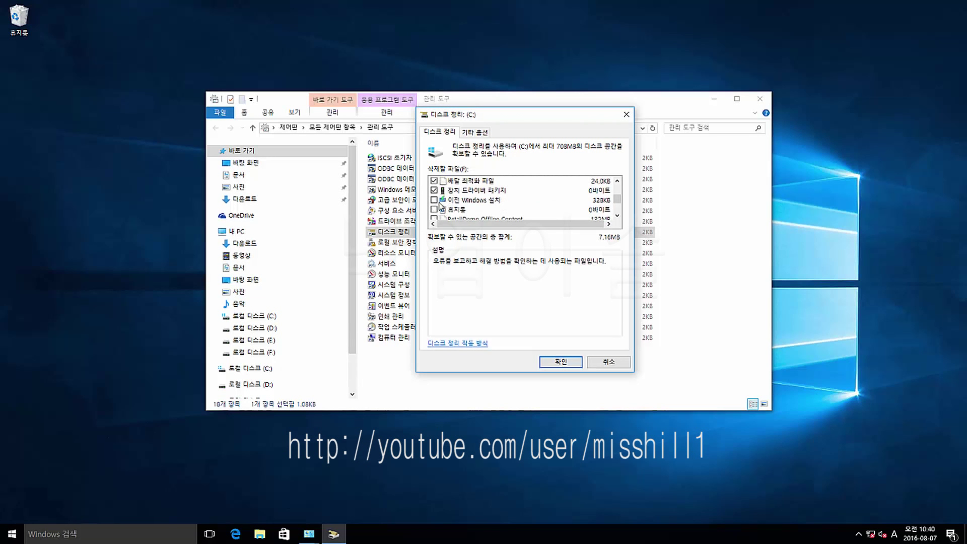
{"action": "left_click", "coordinate": [441, 202]}
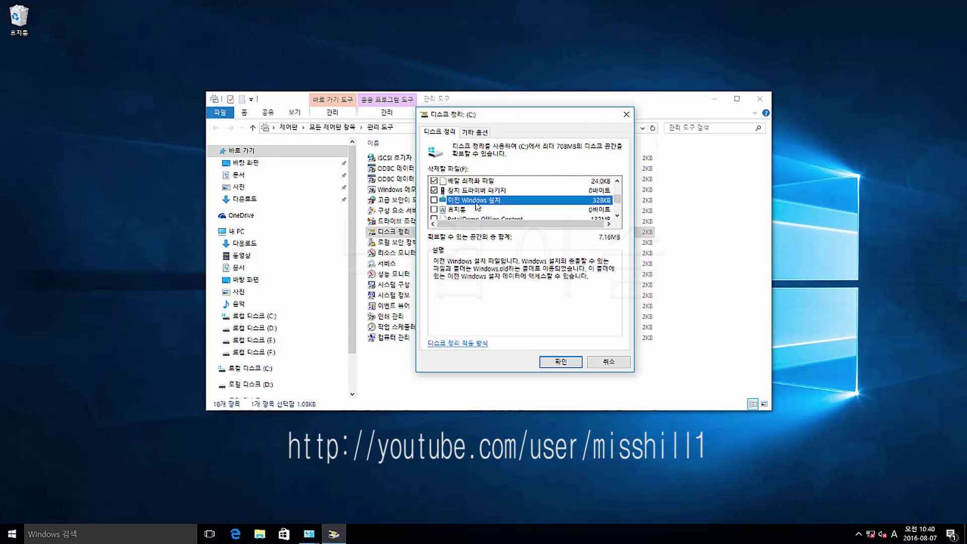
{"action": "left_click", "coordinate": [434, 201]}
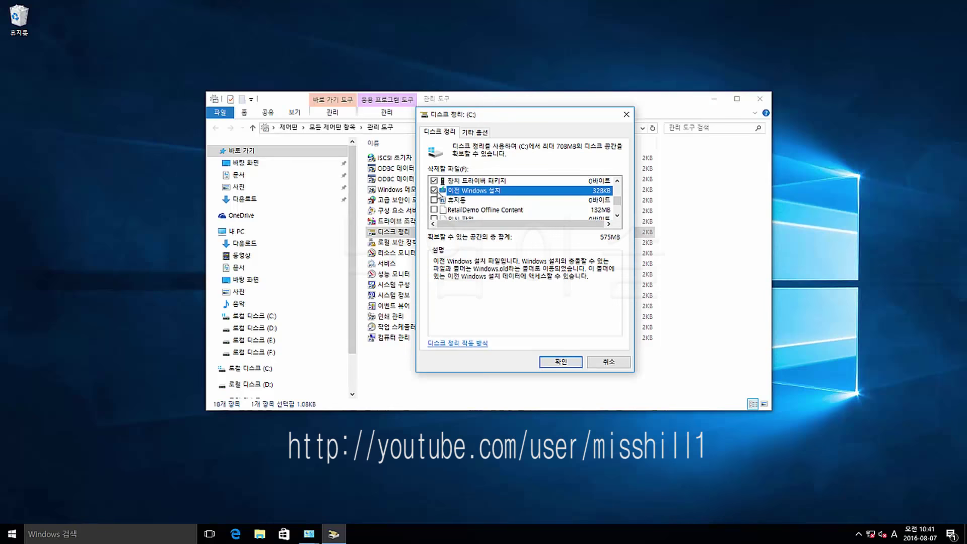
{"action": "left_click", "coordinate": [563, 363]}
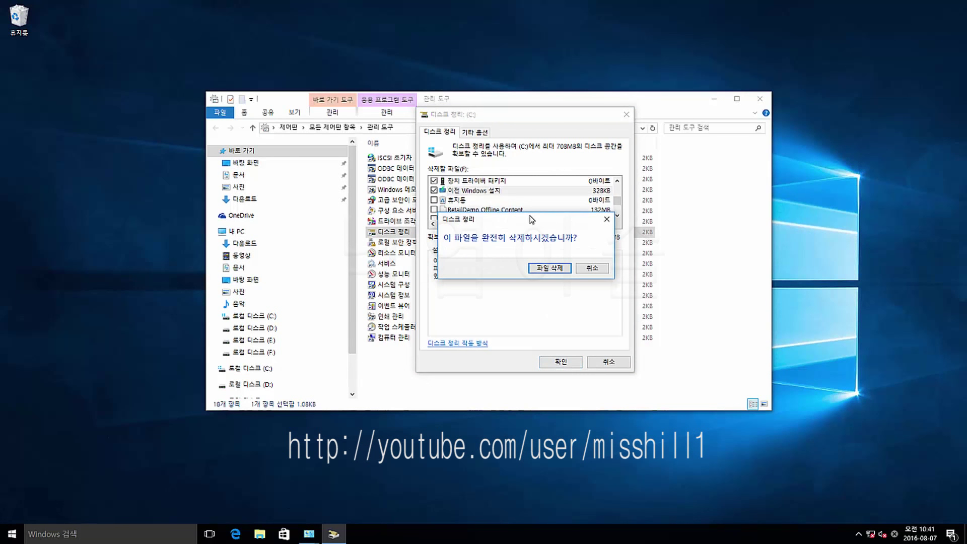
{"action": "left_click", "coordinate": [550, 269]}
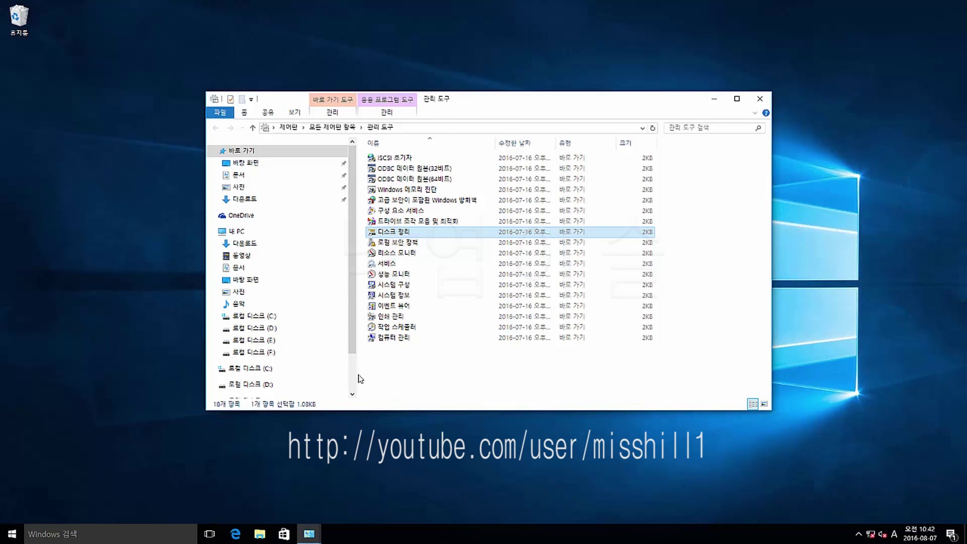
Try to delete the remaining Windows.old folder from drive C: in File Explorer.
{"action": "left_click", "coordinate": [261, 317]}
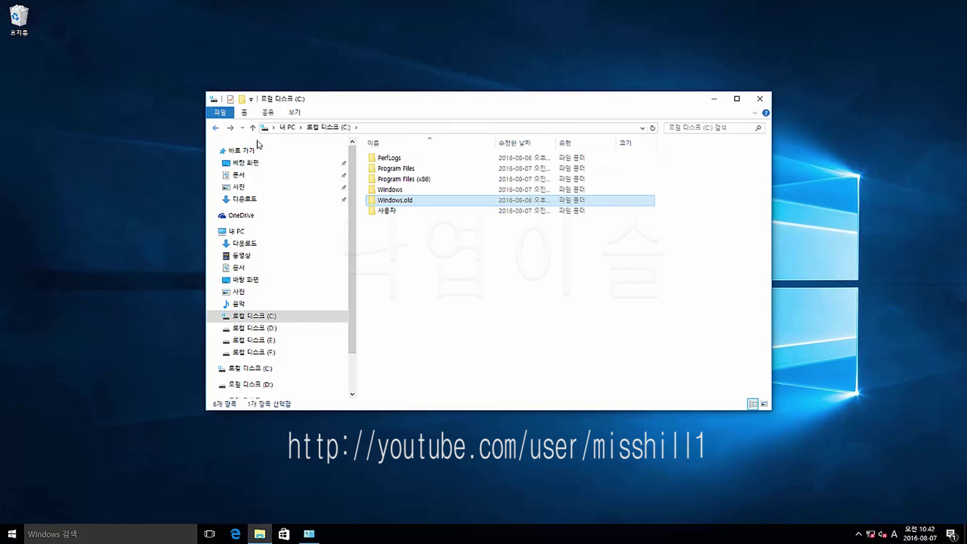
{"action": "right_click", "coordinate": [409, 201]}
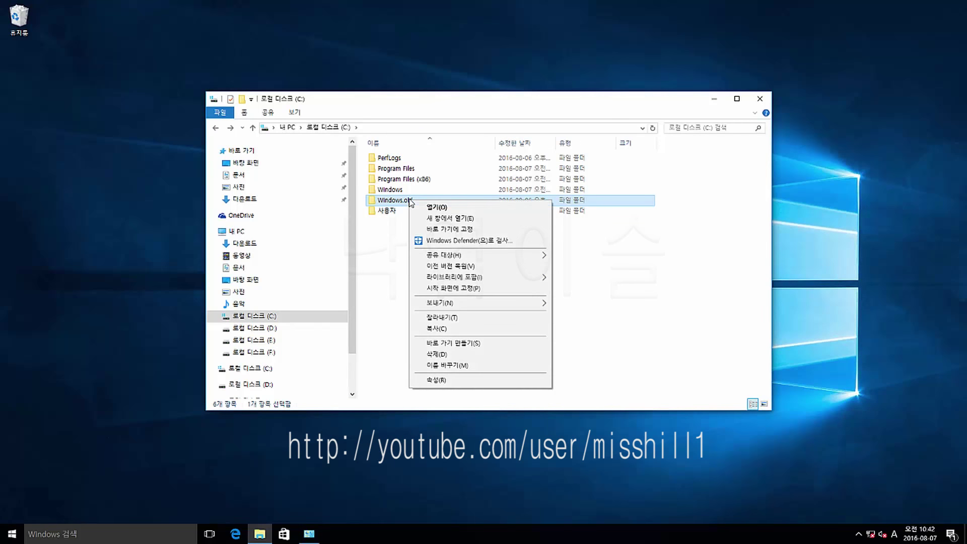
{"action": "left_click", "coordinate": [439, 354]}
{"action": "left_click", "coordinate": [463, 275]}
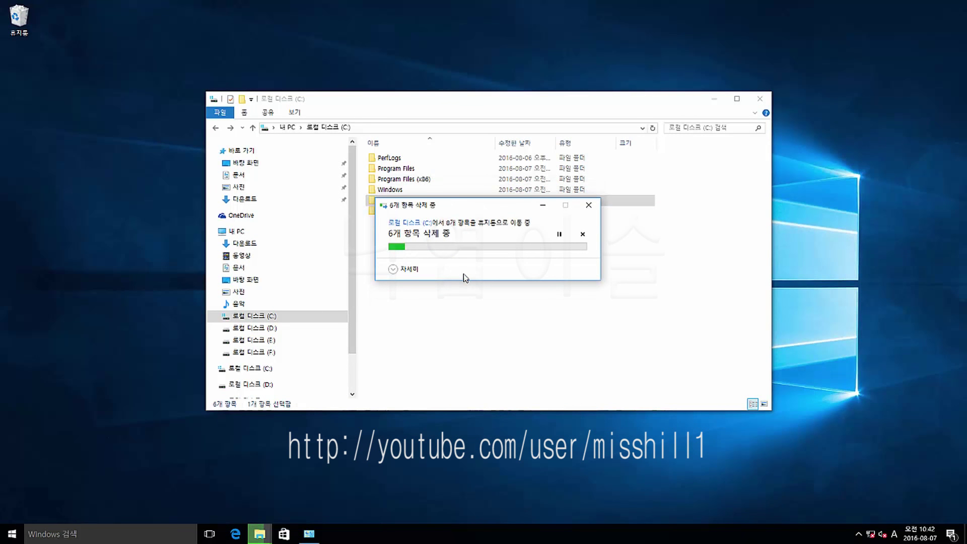
{"action": "left_click", "coordinate": [508, 288]}
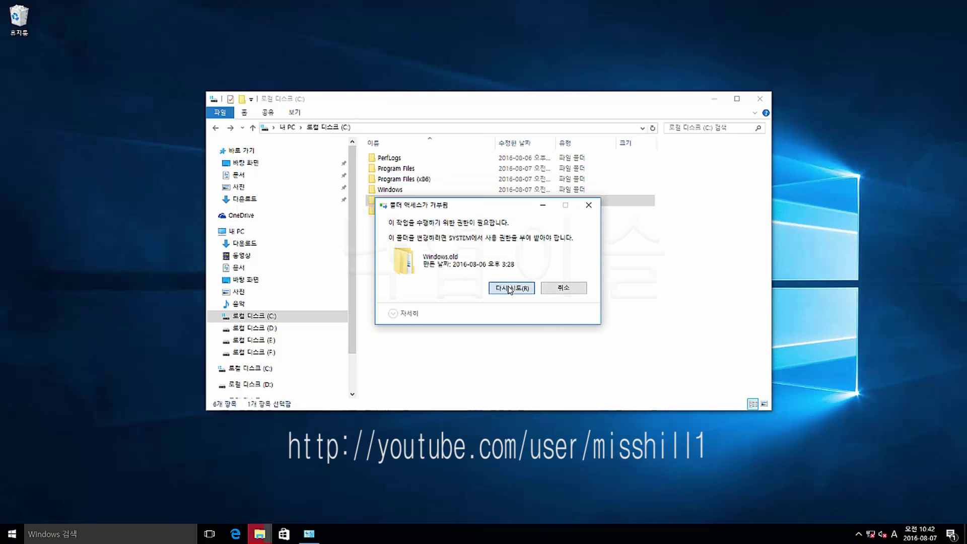
{"action": "left_click", "coordinate": [565, 296]}
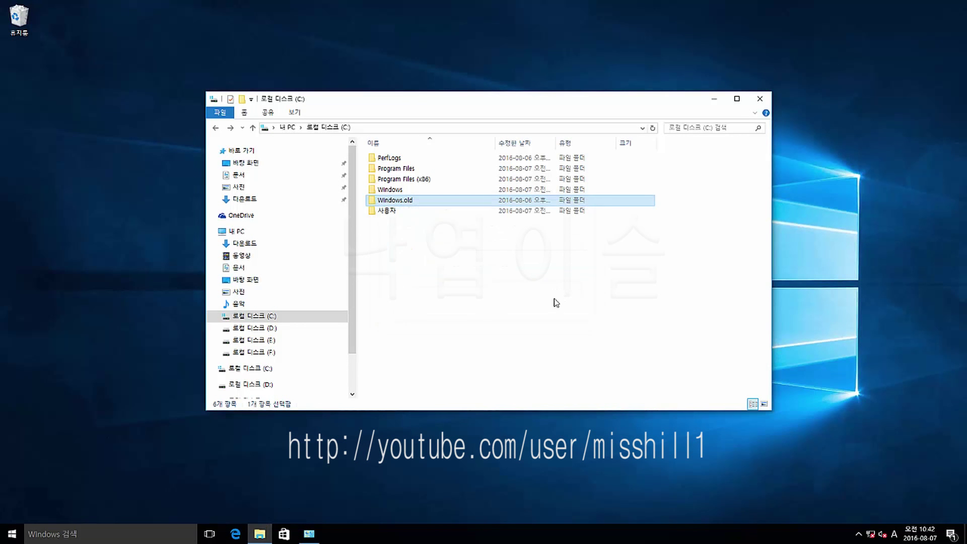